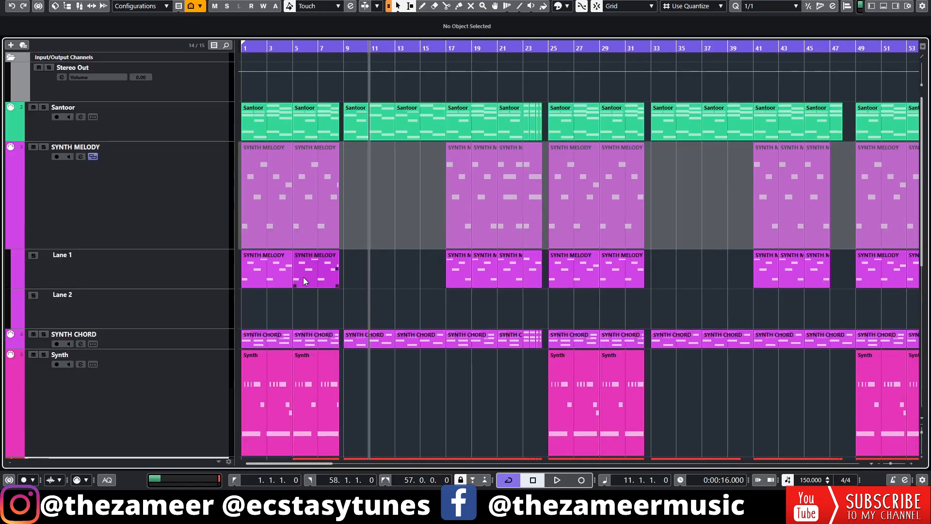
Play the whole arrangement from bar 1 and examine every track, from Santoor to Massive 01, along the timeline
{"action": "key", "text": "KP_Decimal"}
{"action": "key", "text": "space"}
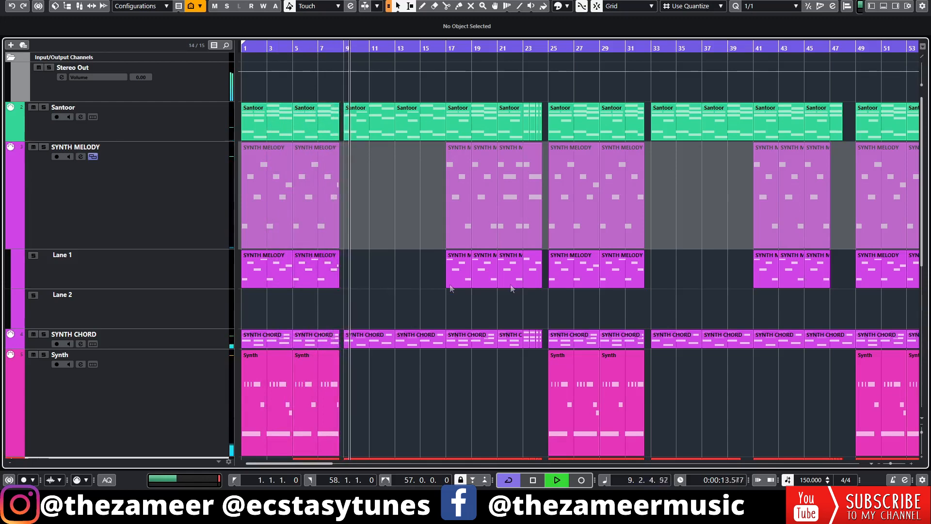
{"action": "scroll", "coordinate": [552, 278], "scroll_direction": "down", "scroll_amount": 6}
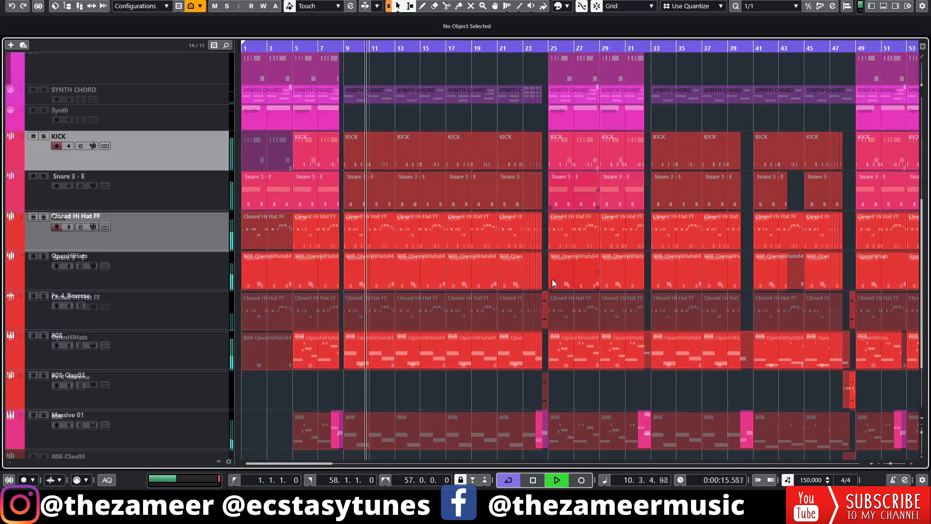
{"action": "scroll", "coordinate": [552, 278], "scroll_direction": "down", "scroll_amount": 1}
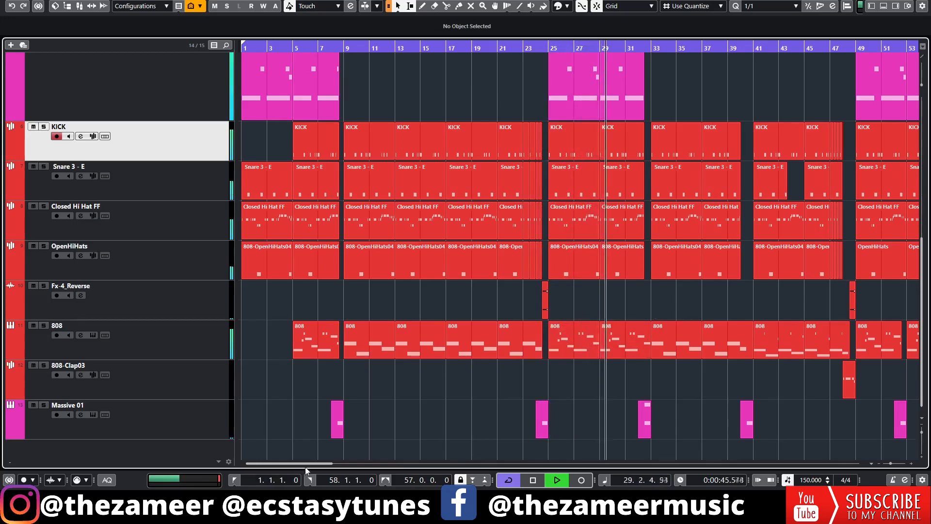
{"action": "left_click_drag", "start_coordinate": [307, 465], "coordinate": [330, 467]}
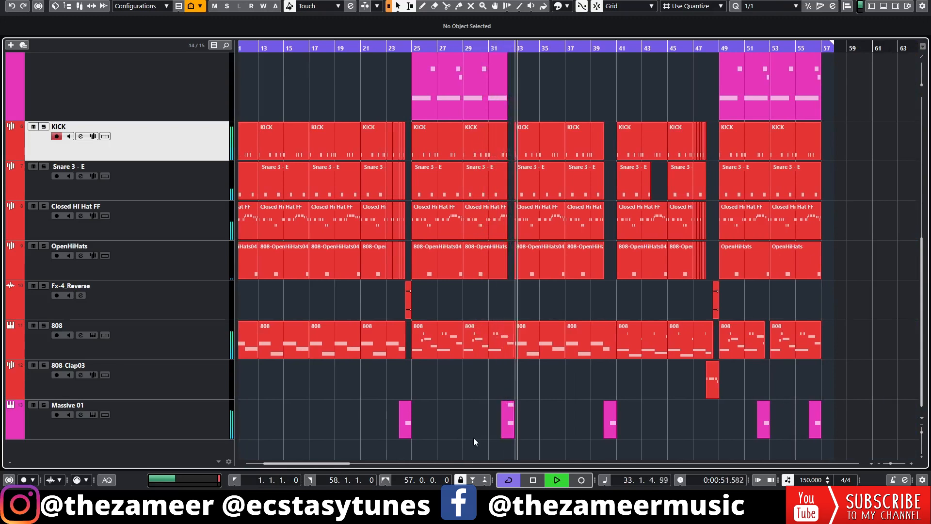
{"action": "left_click_drag", "start_coordinate": [335, 464], "coordinate": [342, 464]}
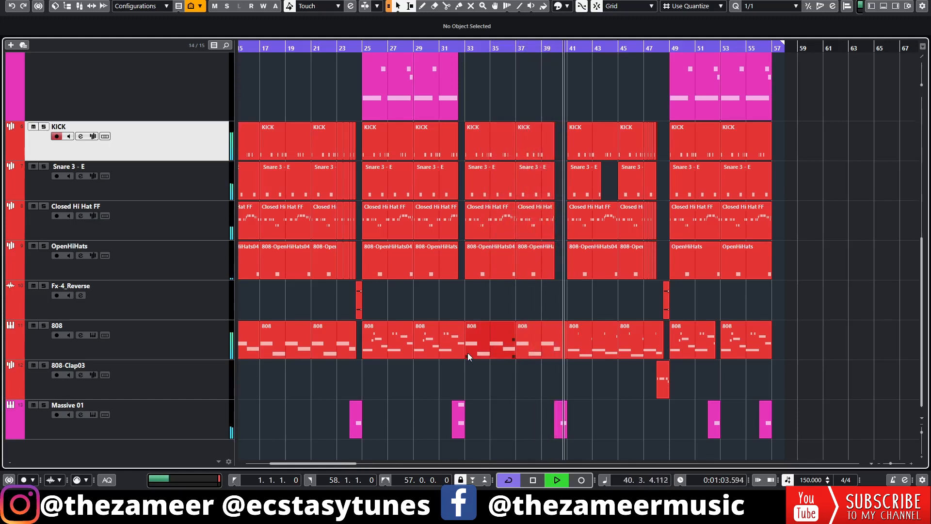
{"action": "left_click_drag", "start_coordinate": [325, 463], "coordinate": [332, 463]}
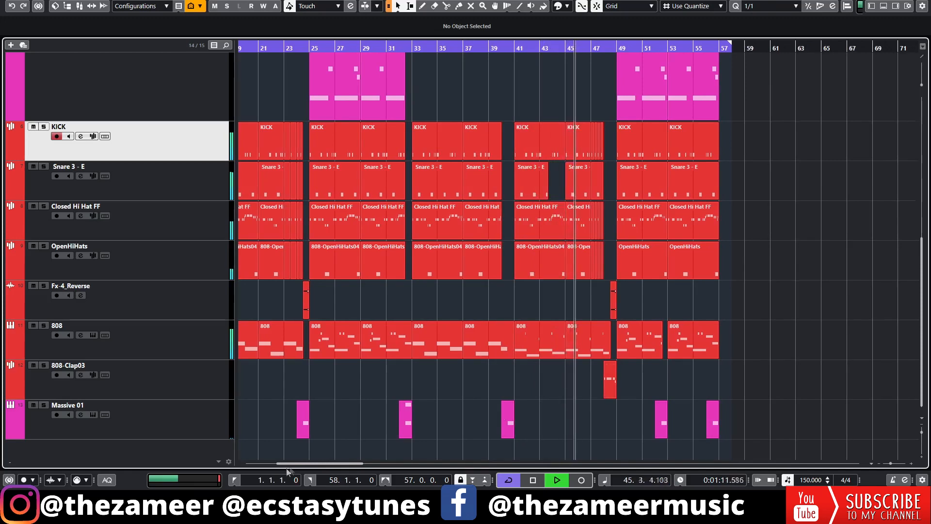
{"action": "left_click_drag", "start_coordinate": [302, 463], "coordinate": [318, 462]}
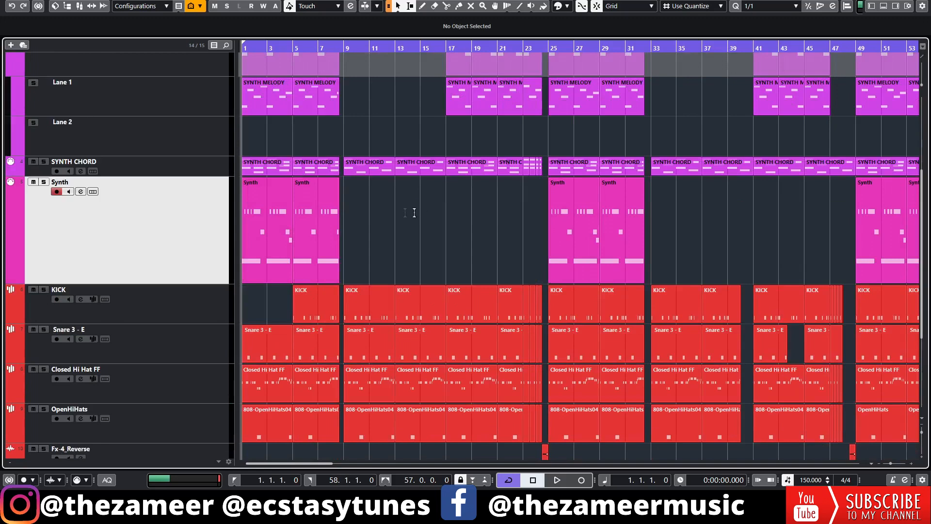
Locate the playback cursor at bar 9 and at bar 17 to examine the SYNTH MELODY gap between them
{"action": "scroll", "coordinate": [322, 195], "scroll_direction": "up", "scroll_amount": 4}
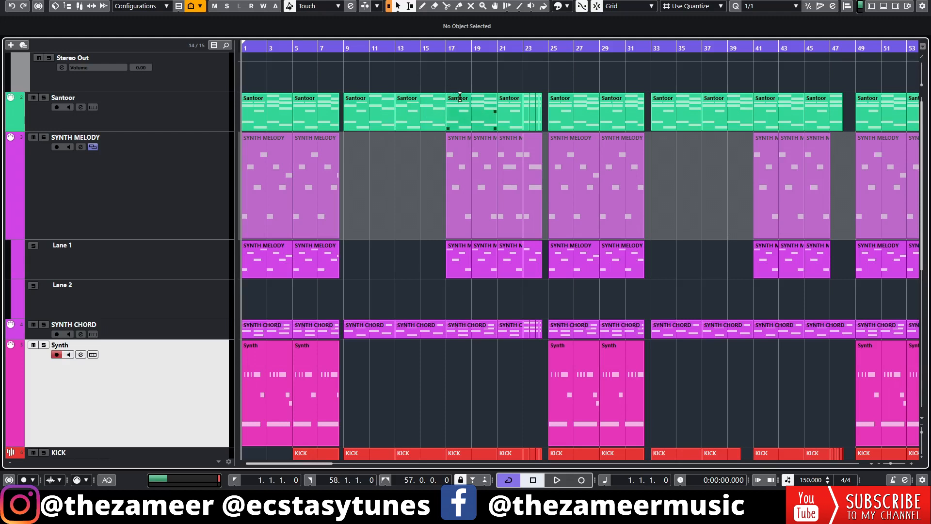
{"action": "scroll", "coordinate": [443, 112], "scroll_direction": "up", "scroll_amount": 2}
{"action": "left_click", "coordinate": [264, 49]}
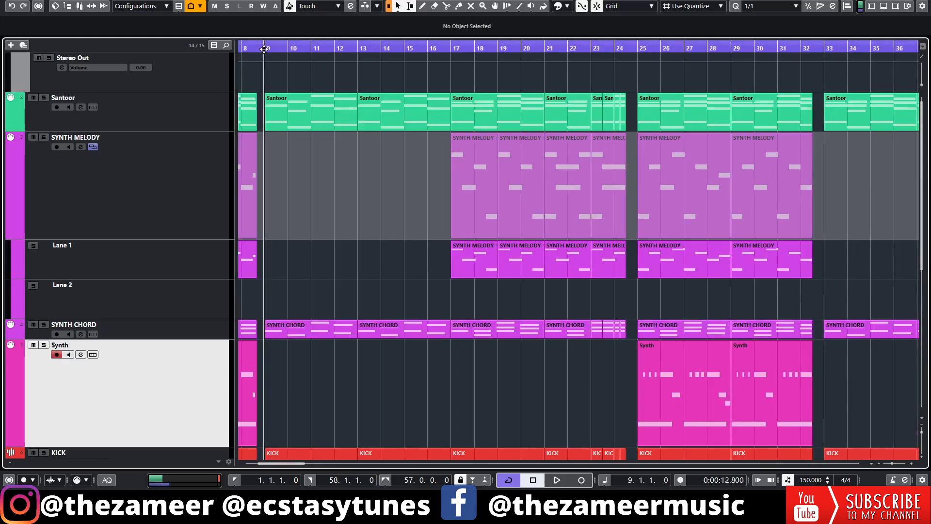
{"action": "left_click", "coordinate": [448, 49]}
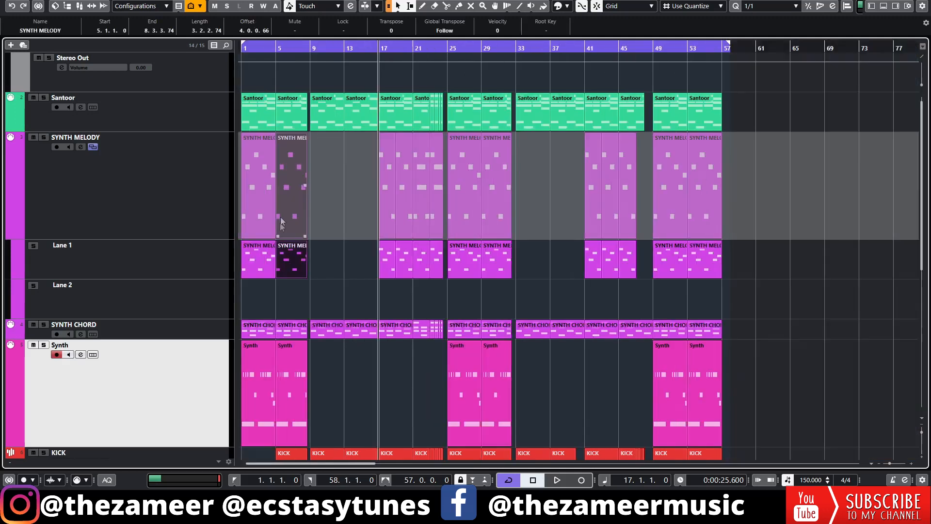
Open the SYNTH MELODY event at bar 5 in the Key Editor, play it back and close the editor
{"action": "left_click", "coordinate": [289, 256]}
{"action": "left_click", "coordinate": [326, 271]}
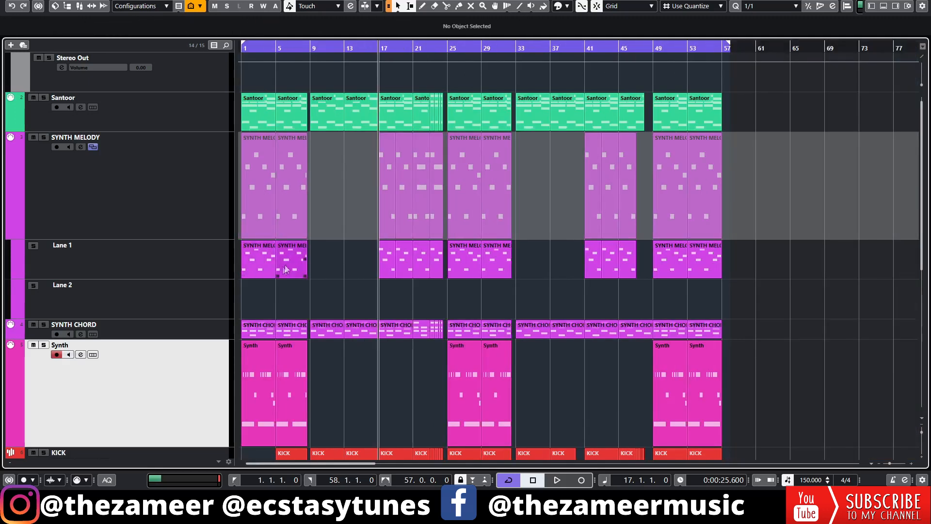
{"action": "double_click", "coordinate": [294, 260]}
{"action": "left_click_drag", "start_coordinate": [279, 258], "coordinate": [275, 262]}
{"action": "key", "text": "space"}
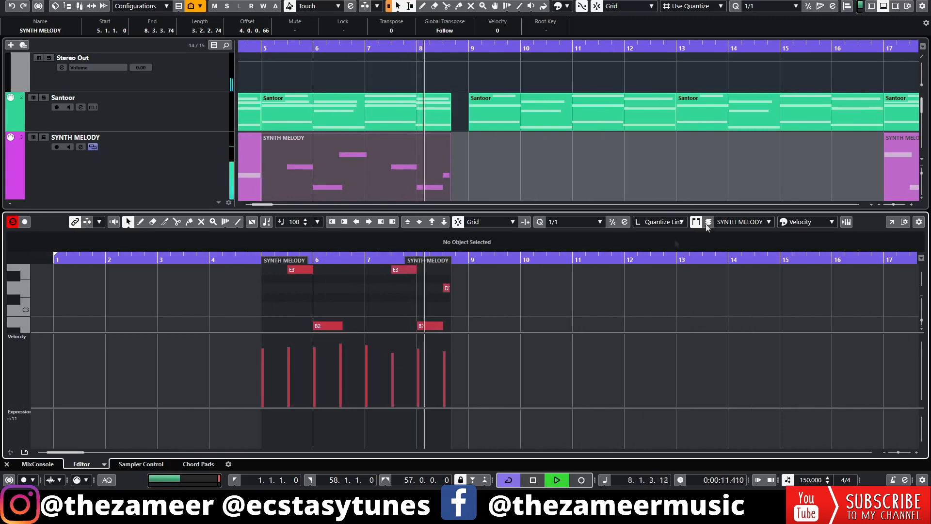
{"action": "key", "text": "space"}
{"action": "left_click", "coordinate": [884, 6]}
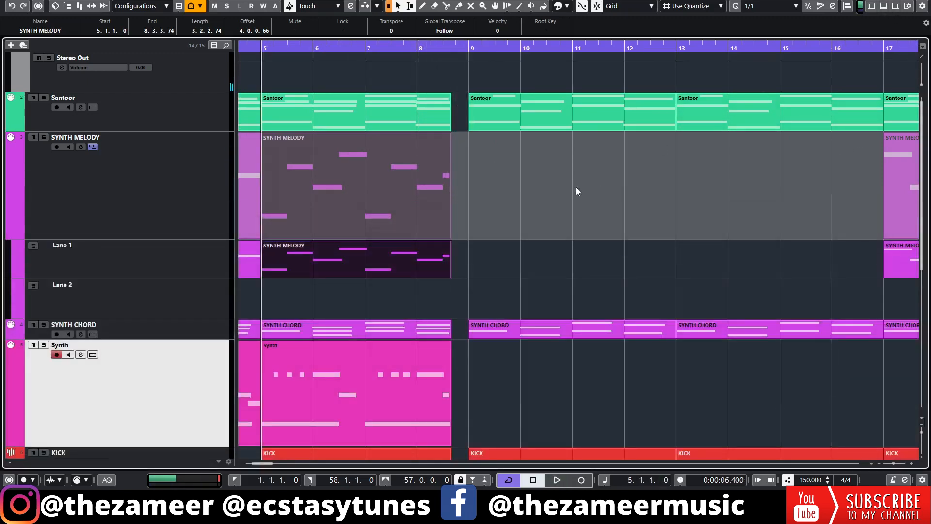
Copy the SYNTH MELODY event at bar 1 to bar 9 on Lane 1
{"action": "key", "text": "g"}
{"action": "key", "text": "g"}
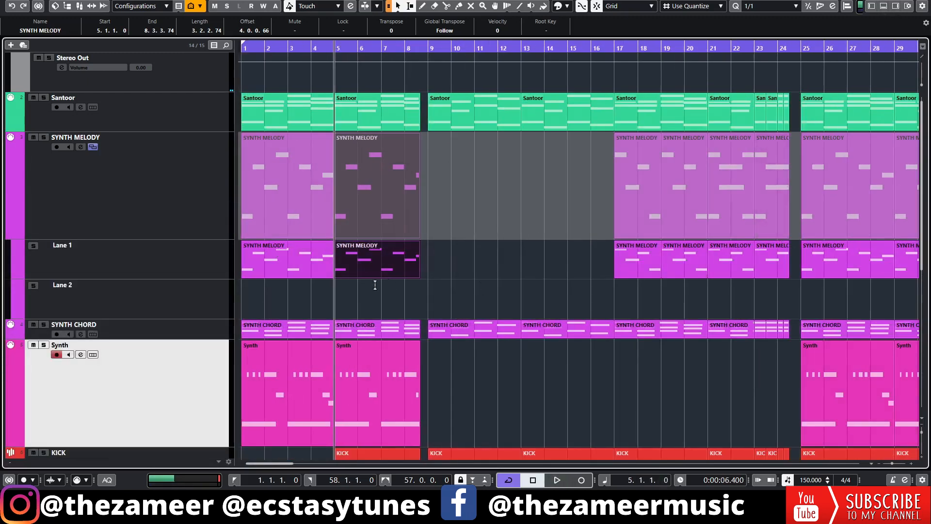
{"action": "left_click_drag", "start_coordinate": [278, 267], "coordinate": [459, 267]}
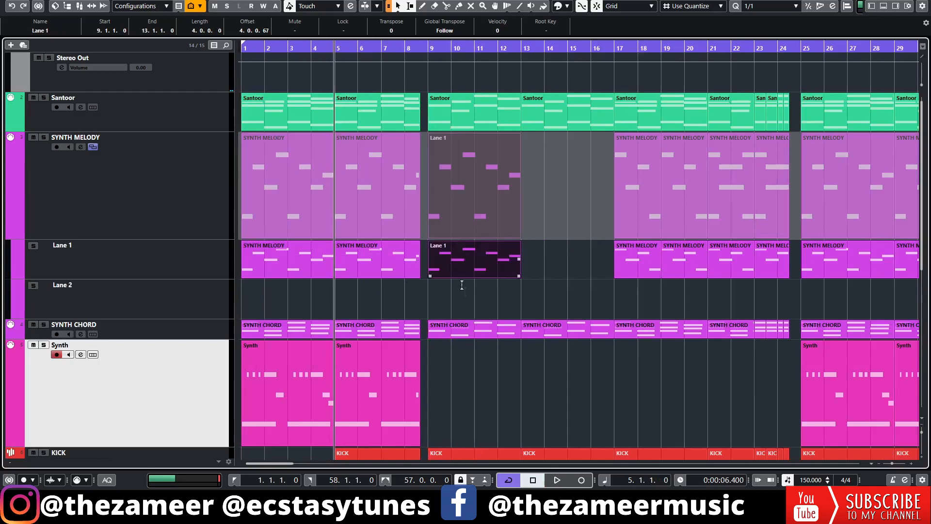
Apply the Reverse function to the notes of the Lane 1 copy at bar 9 and close the editor
{"action": "double_click", "coordinate": [467, 266]}
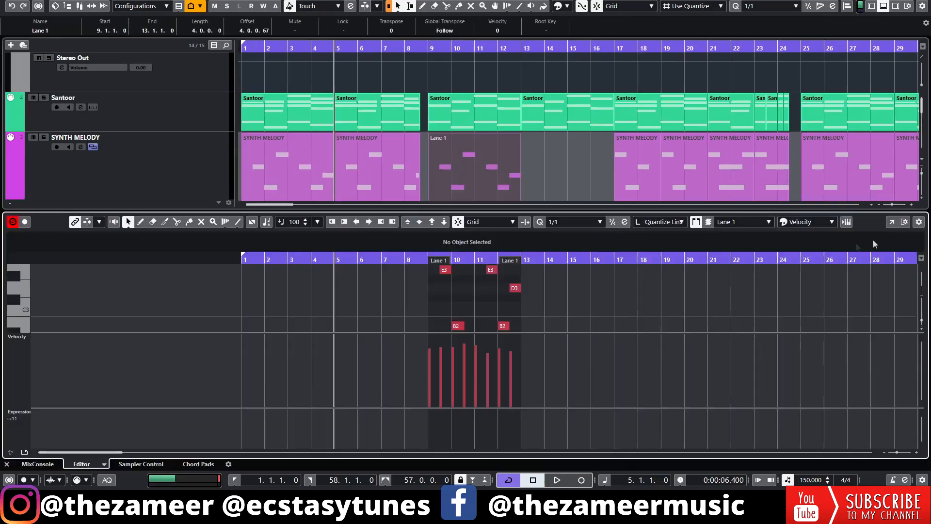
{"action": "left_click", "coordinate": [894, 222]}
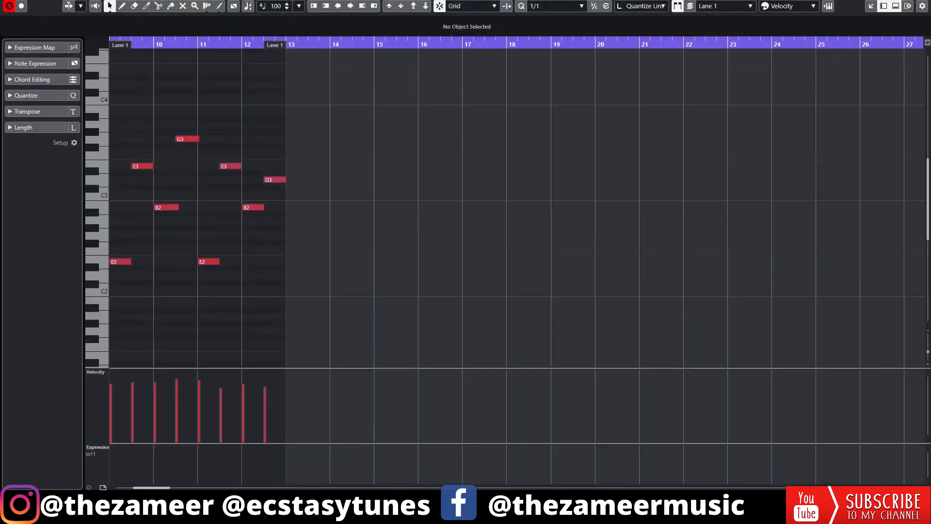
{"action": "left_click_drag", "start_coordinate": [158, 488], "coordinate": [155, 487]}
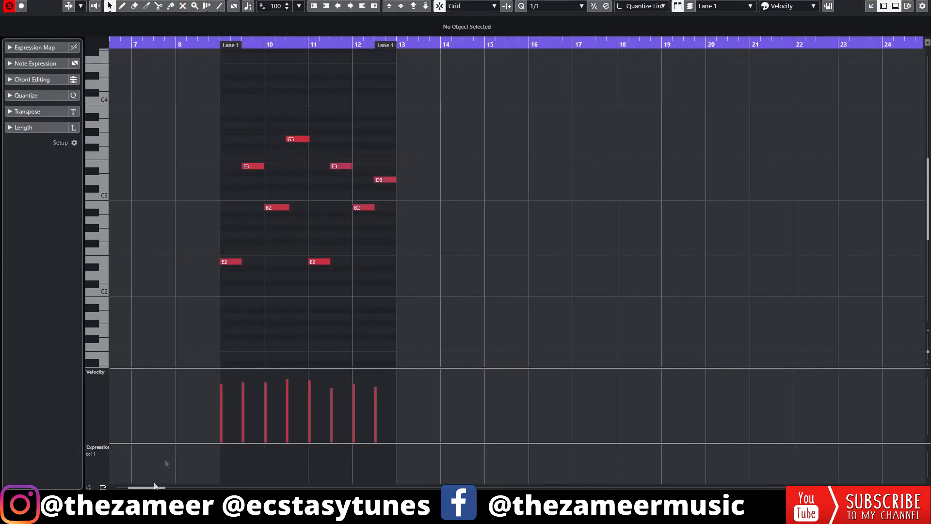
{"action": "right_click", "coordinate": [354, 285]}
{"action": "mouse_move", "coordinate": [390, 296]}
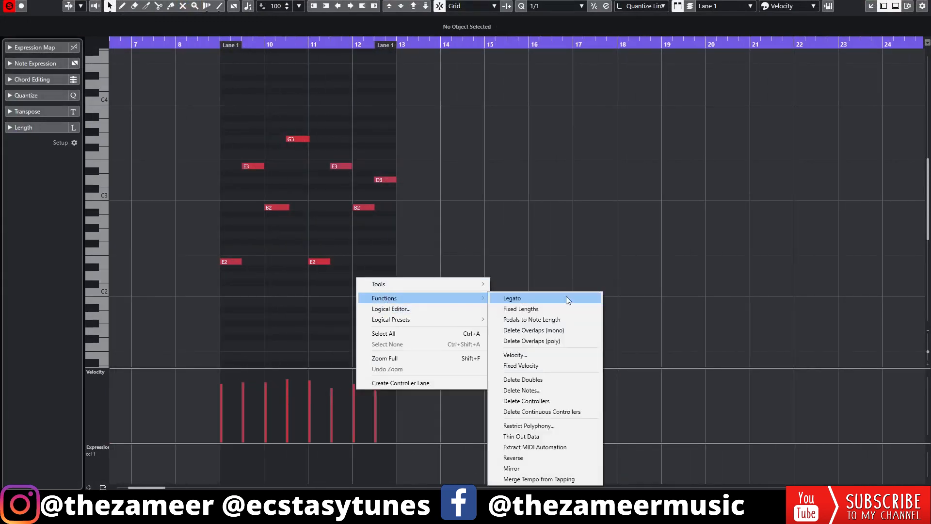
{"action": "left_click", "coordinate": [520, 457]}
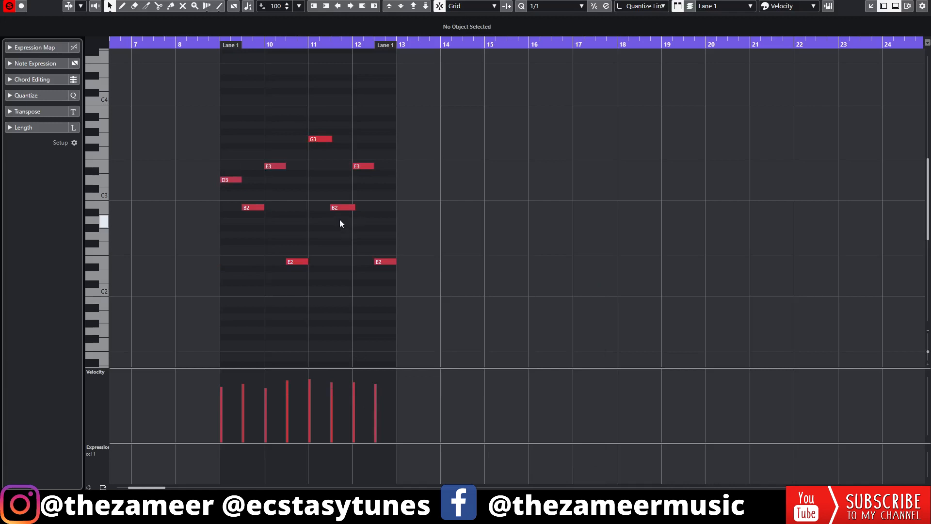
{"action": "key", "text": "Return"}
{"action": "key", "text": "Return"}
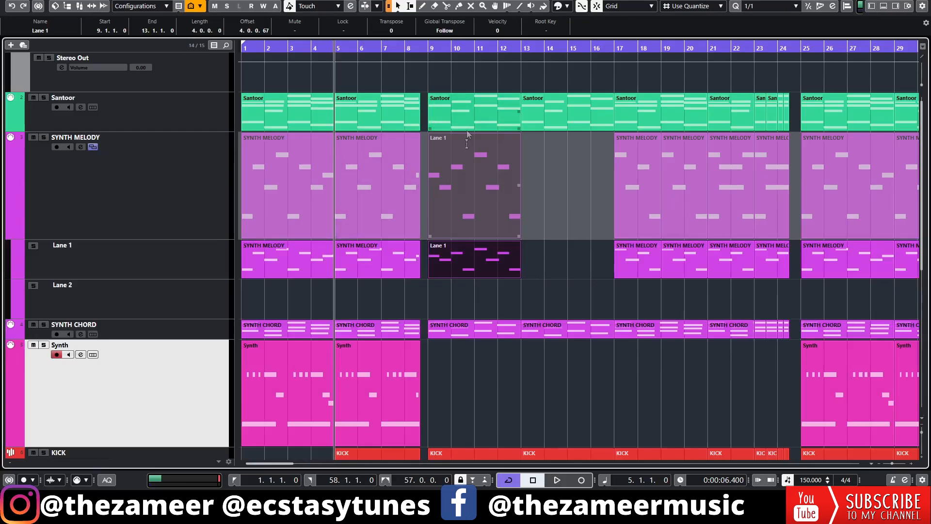
Play the reversed melody together with the other tracks from bar 9 and again from bar 11
{"action": "left_click", "coordinate": [429, 55]}
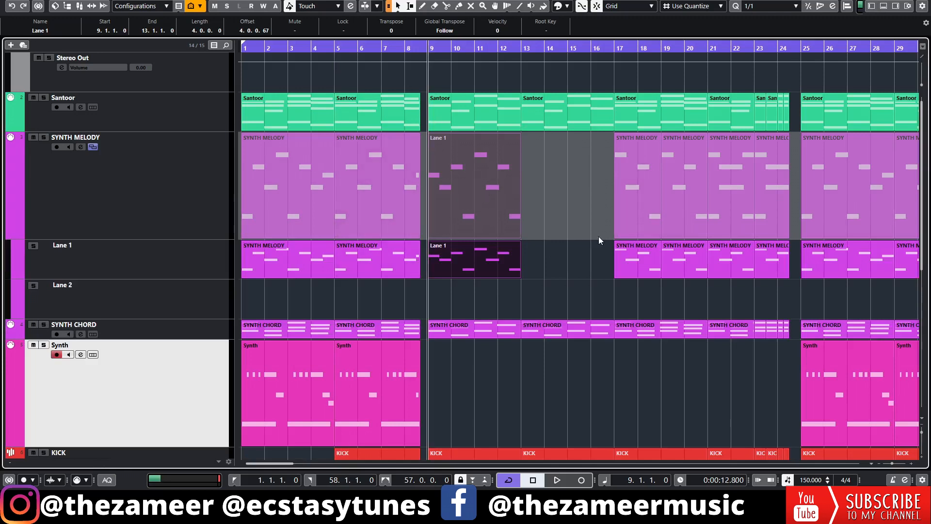
{"action": "key", "text": "space"}
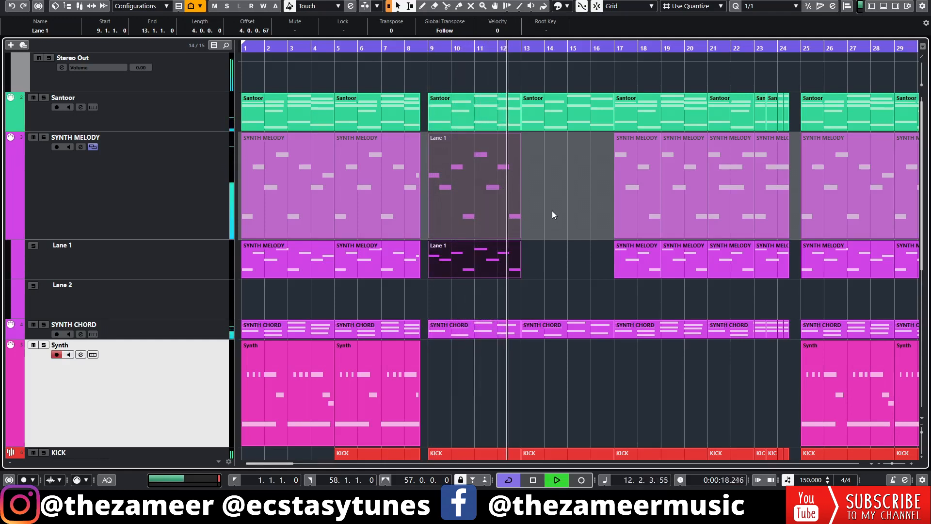
{"action": "key", "text": "space"}
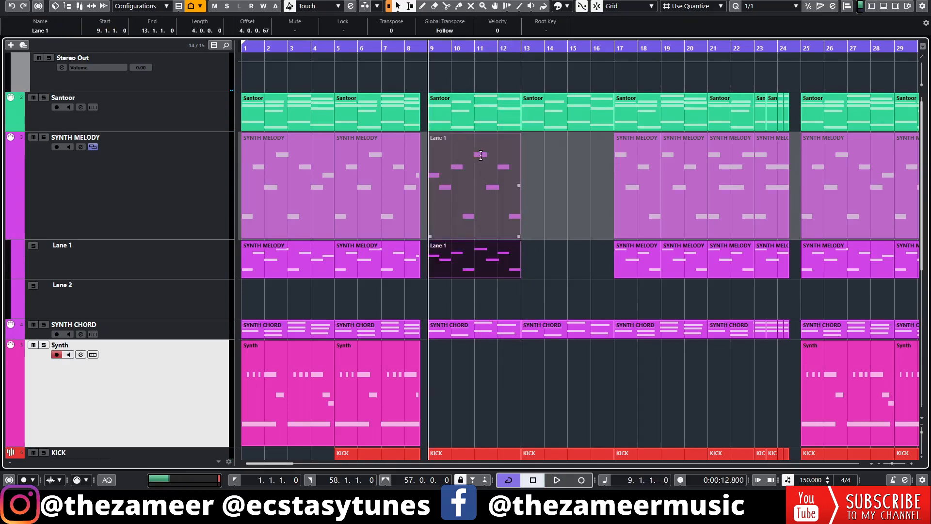
{"action": "left_click", "coordinate": [475, 43]}
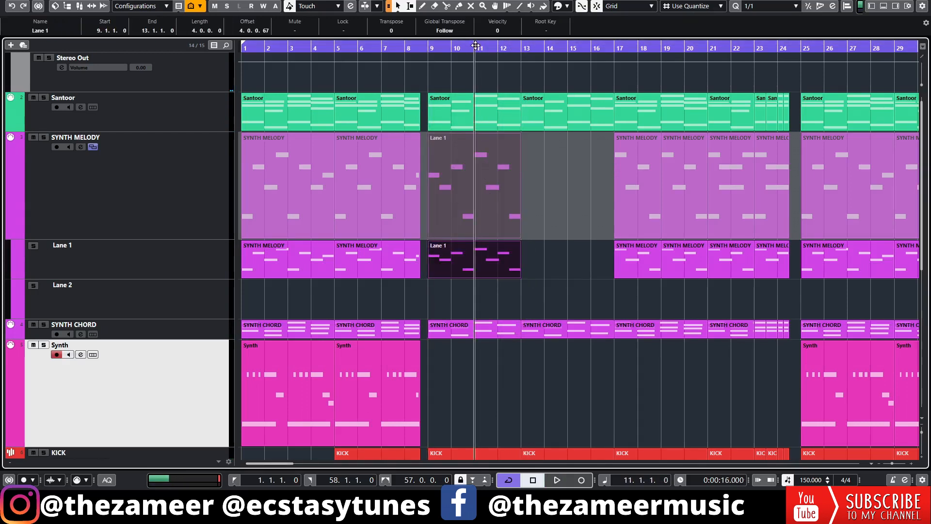
{"action": "key", "text": "space"}
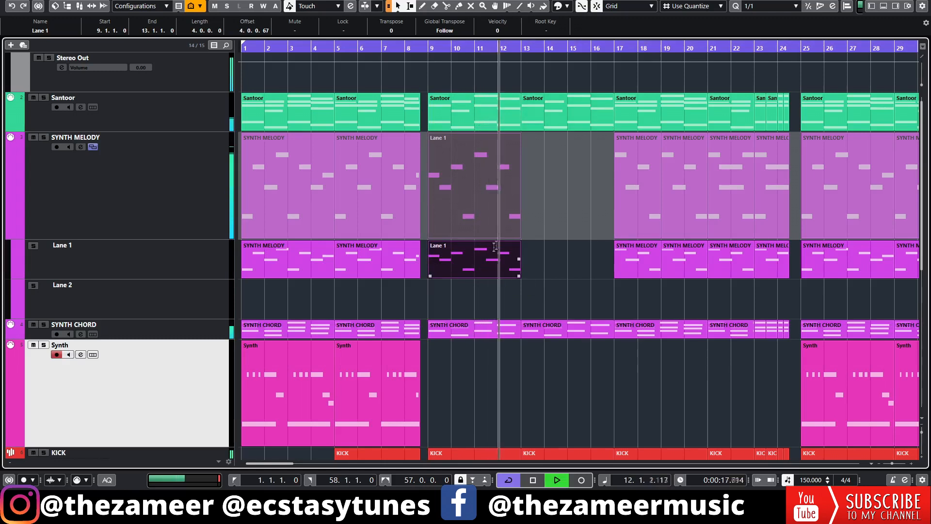
{"action": "key", "text": "space"}
Trim the start of the reversed Lane 1 event to bar 11 and move the remaining two bars to bar 14
{"action": "left_click_drag", "start_coordinate": [430, 277], "coordinate": [474, 265]}
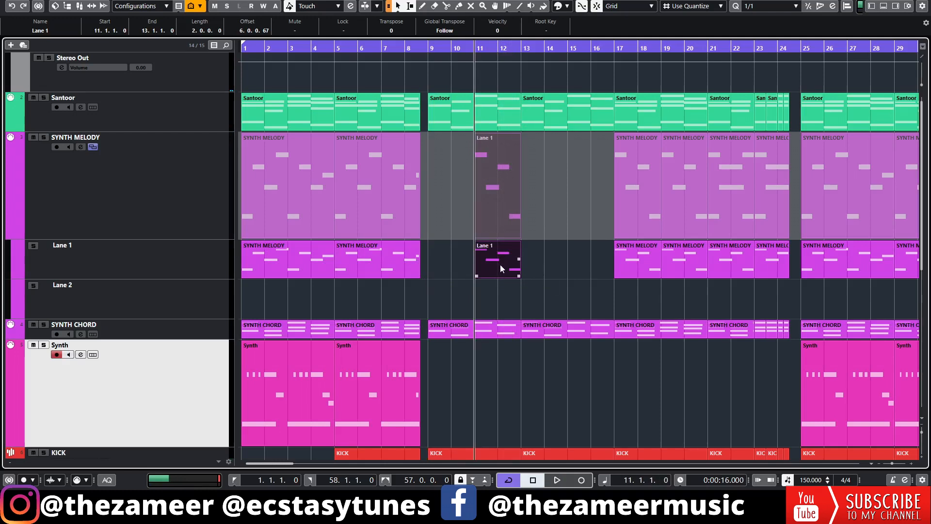
{"action": "left_click_drag", "start_coordinate": [501, 265], "coordinate": [579, 266]}
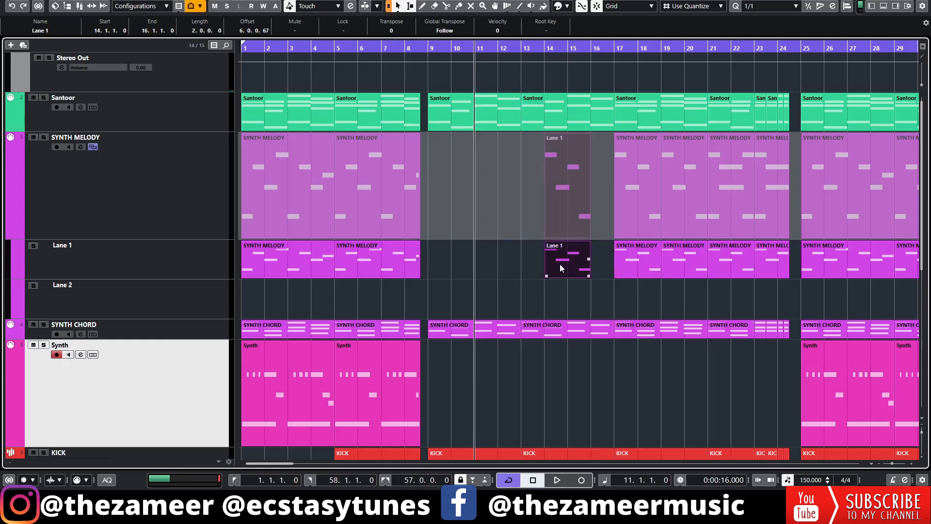
Delete the reversed event at bar 14 on Lane 1
{"action": "key", "text": "Delete"}
{"action": "key", "text": "g"}
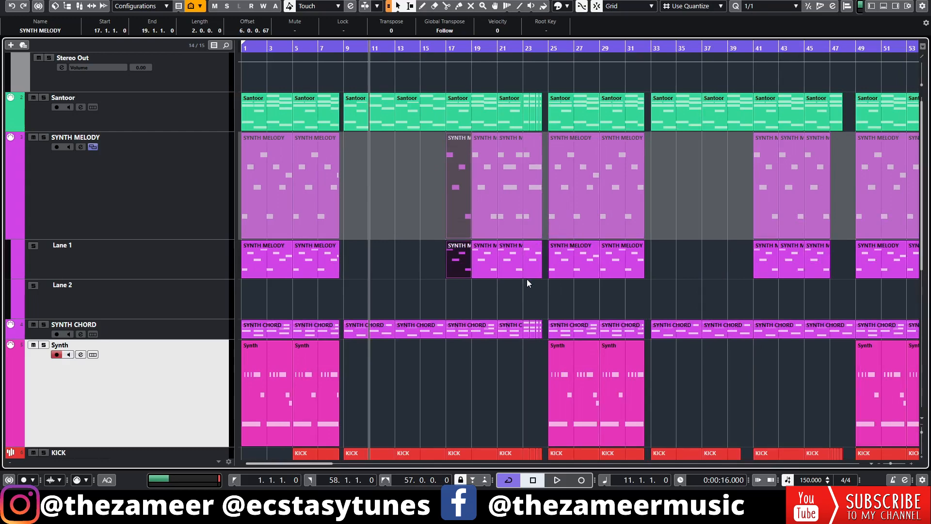
{"action": "scroll", "coordinate": [509, 245], "scroll_direction": "down", "scroll_amount": 3}
{"action": "scroll", "coordinate": [451, 231], "scroll_direction": "up", "scroll_amount": 3}
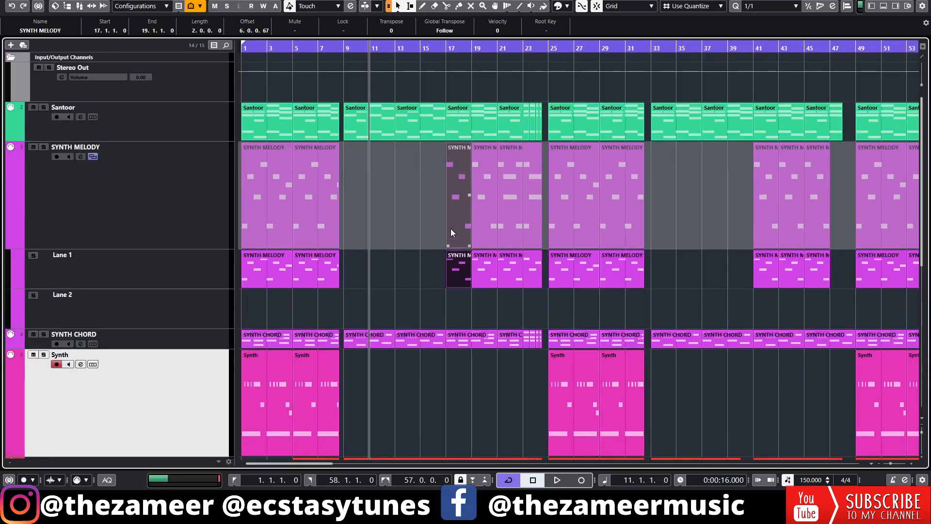
{"action": "key", "text": "g"}
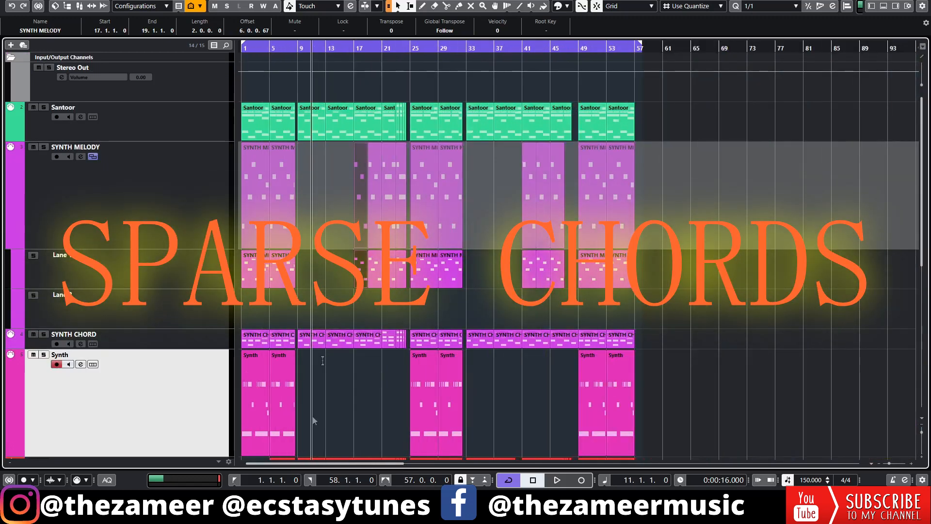
Select the SYNTH CHORD track and examine the notes of its event at bar 5 in the Key Editor
{"action": "key", "text": "Left"}
{"action": "left_click", "coordinate": [192, 345]}
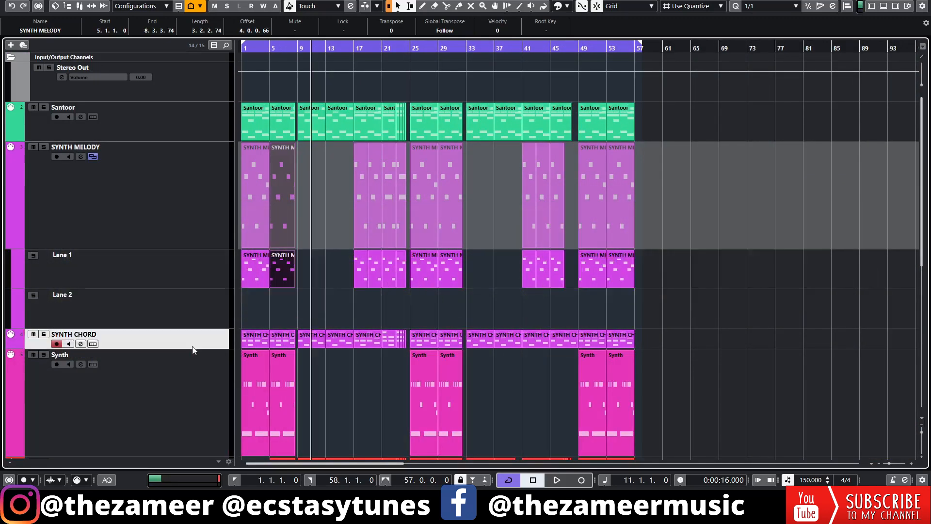
{"action": "double_click", "coordinate": [282, 341]}
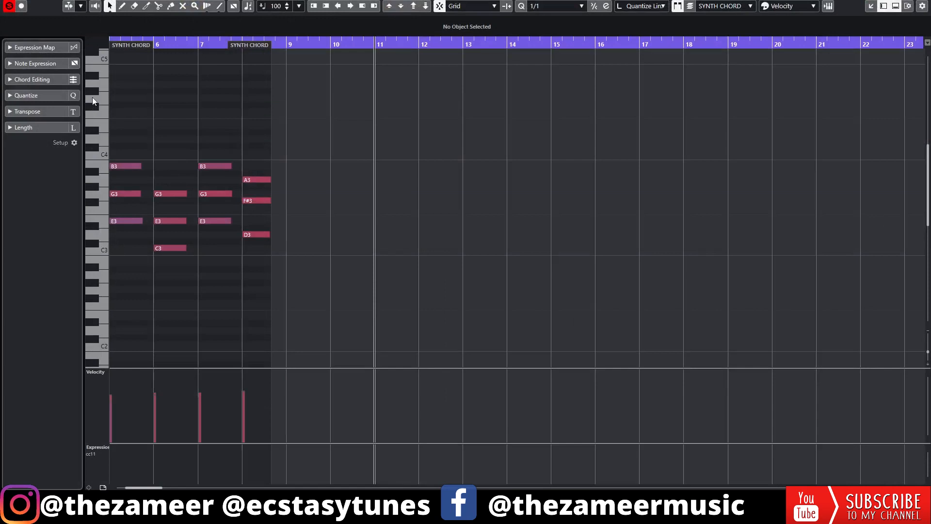
{"action": "key", "text": "h"}
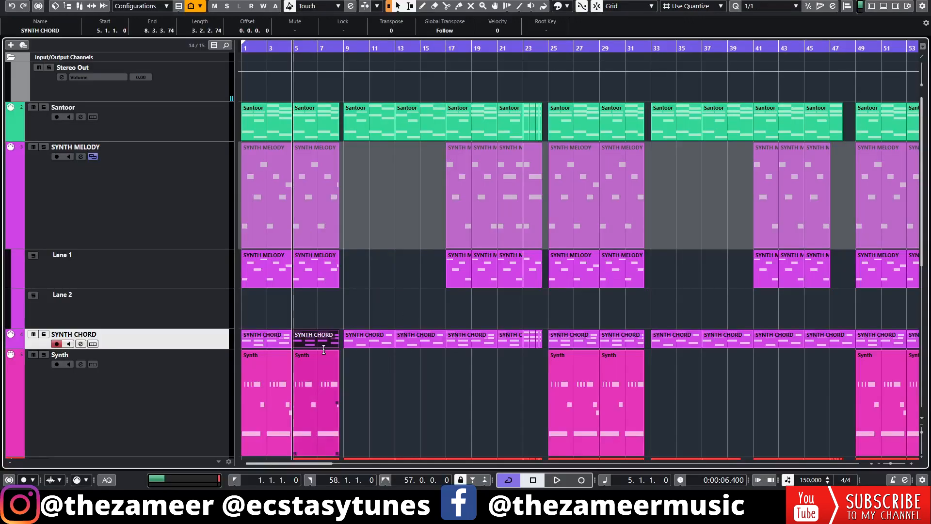
Open the SYNTH CHORD event at bar 9 for note editing and examine its two-note chords in bars 11 and 12
{"action": "double_click", "coordinate": [377, 343]}
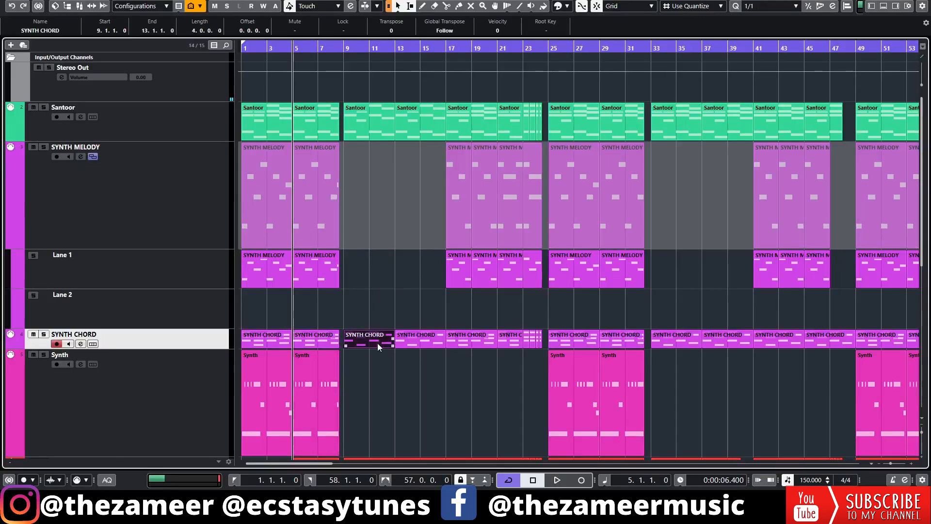
{"action": "left_click", "coordinate": [891, 222]}
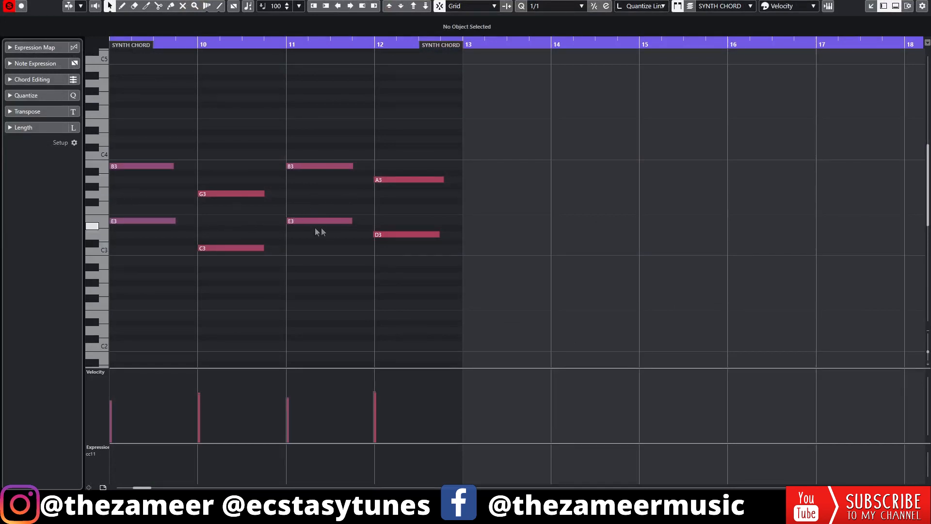
{"action": "left_click_drag", "start_coordinate": [309, 189], "coordinate": [324, 255]}
{"action": "left_click", "coordinate": [380, 210]}
{"action": "left_click_drag", "start_coordinate": [381, 164], "coordinate": [402, 270]}
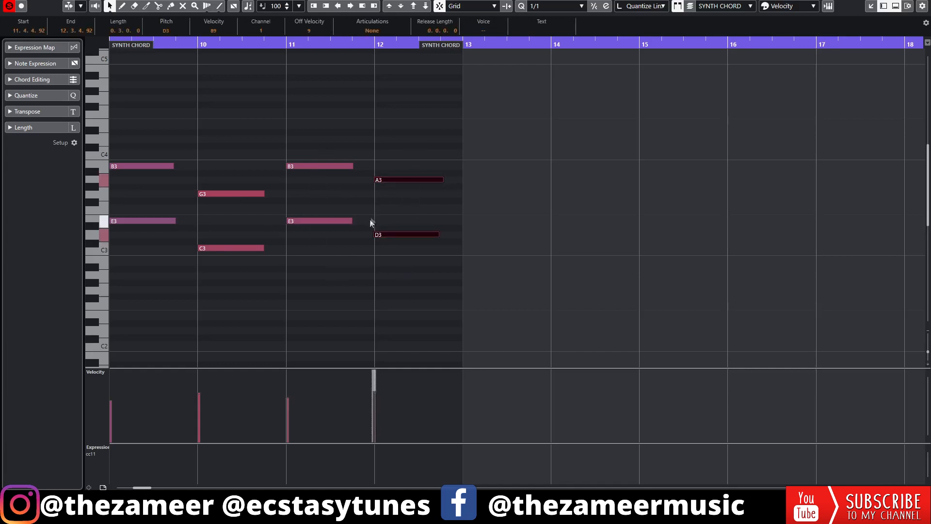
Play the SYNTH CHORD event from bar 9, then close its note editor
{"action": "key", "text": "h"}
{"action": "key", "text": "space"}
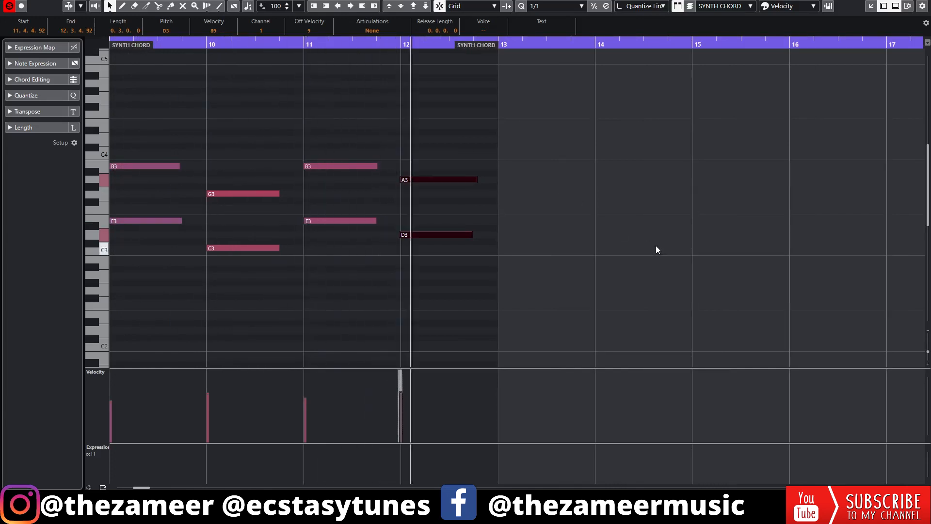
{"action": "key", "text": "space"}
{"action": "key", "text": "Return"}
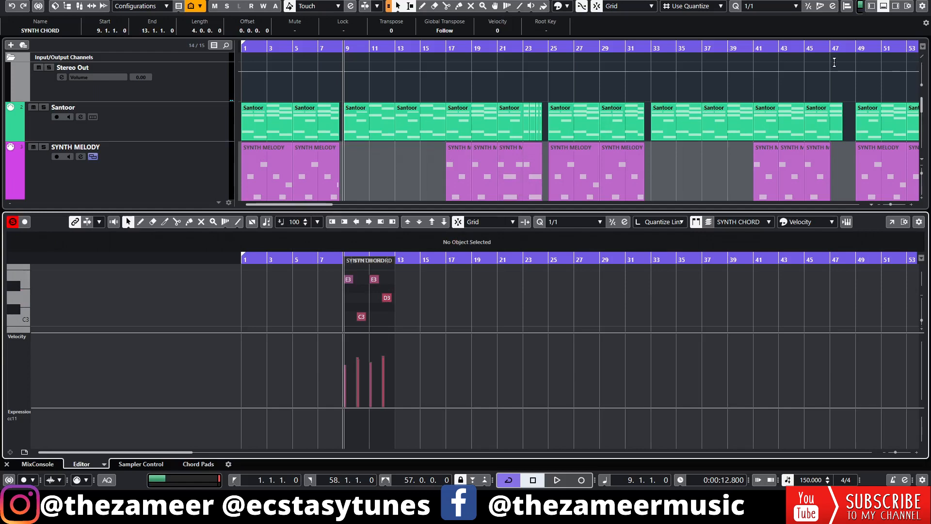
{"action": "left_click", "coordinate": [884, 6]}
Open the Santoor event at bar 9 in the Key Editor and play it from the start of the event
{"action": "double_click", "coordinate": [371, 127]}
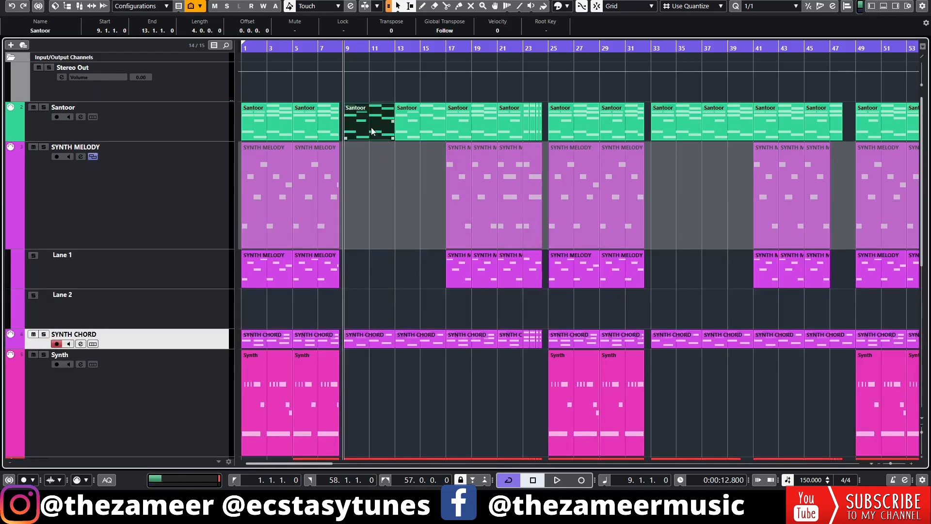
{"action": "left_click", "coordinate": [910, 221]}
{"action": "scroll", "coordinate": [150, 214], "scroll_direction": "down", "scroll_amount": 5}
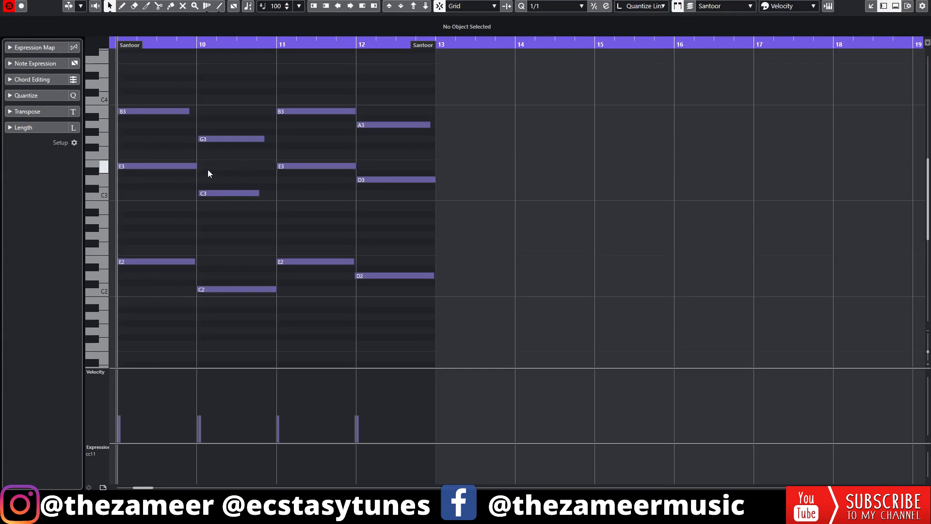
{"action": "key", "text": "space"}
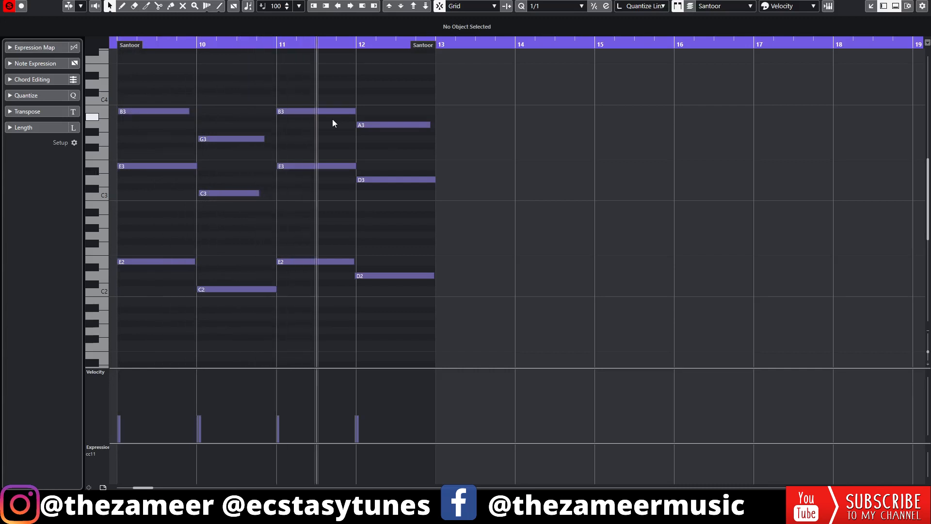
{"action": "key", "text": "space"}
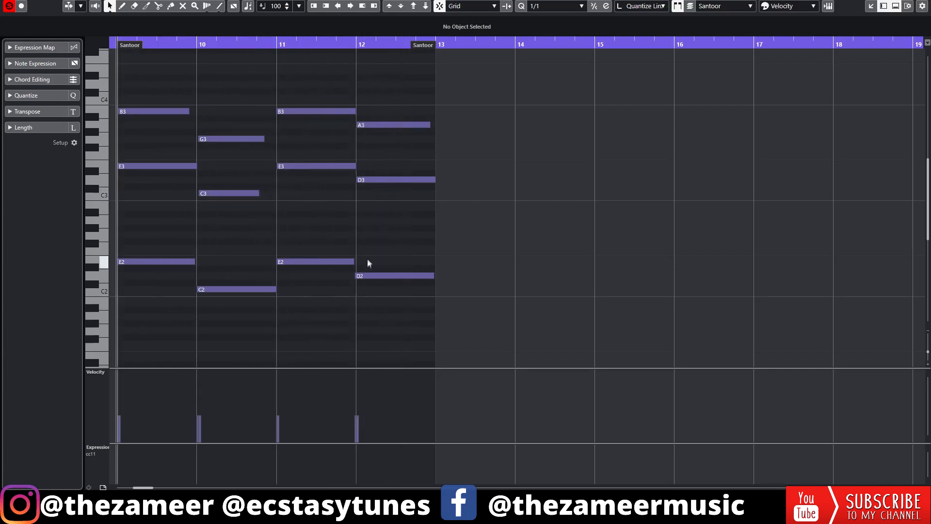
Compare the Santoor event's low E2, C2 and D2 notes with the upper chord notes across bars 9 to 12
{"action": "scroll", "coordinate": [291, 339], "scroll_direction": "down", "scroll_amount": 4}
{"action": "scroll", "coordinate": [194, 310], "scroll_direction": "up", "scroll_amount": 6}
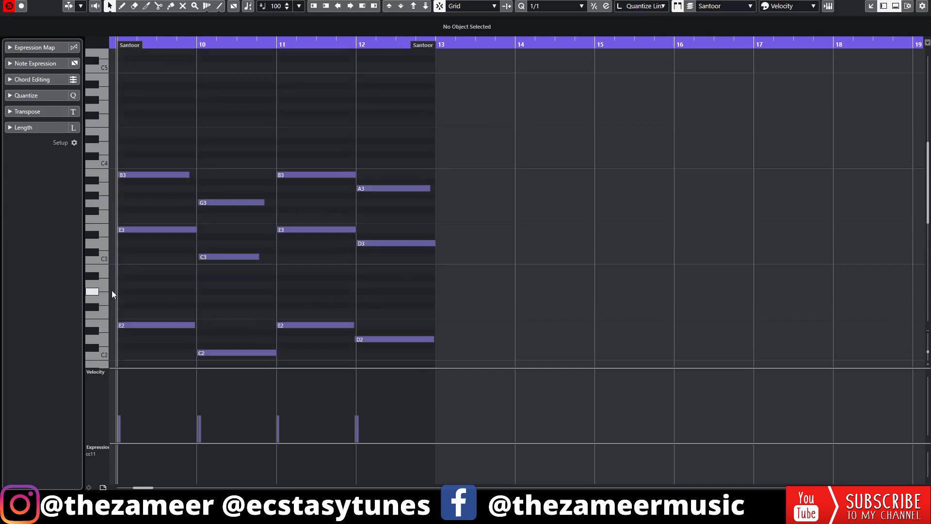
{"action": "left_click_drag", "start_coordinate": [144, 301], "coordinate": [433, 360]}
{"action": "scroll", "coordinate": [306, 261], "scroll_direction": "down", "scroll_amount": 6}
{"action": "scroll", "coordinate": [308, 260], "scroll_direction": "up", "scroll_amount": 6}
{"action": "left_click_drag", "start_coordinate": [490, 311], "coordinate": [147, 386]}
{"action": "left_click_drag", "start_coordinate": [139, 222], "coordinate": [477, 308]}
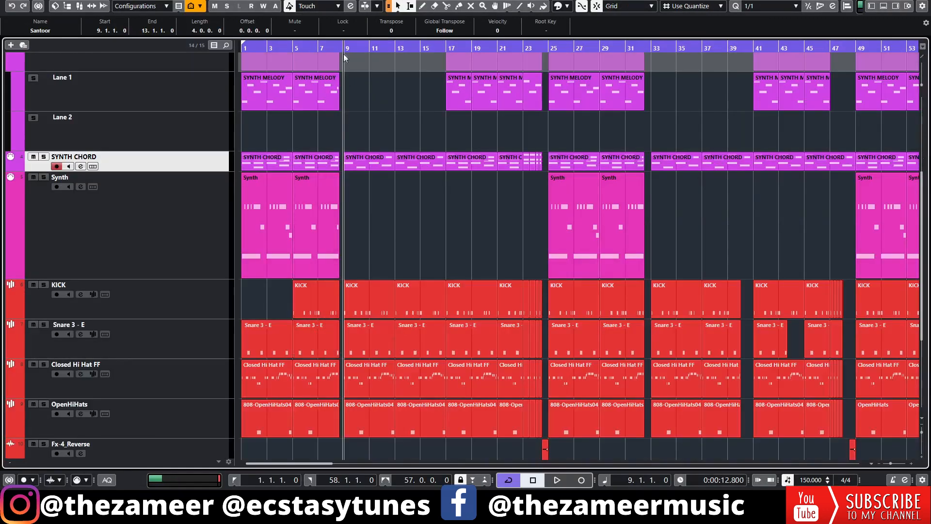
Examine the gap before bar 9 and the drum, 808 and Massive 01 events across the whole arrangement
{"action": "left_click_drag", "start_coordinate": [343, 55], "coordinate": [336, 71]}
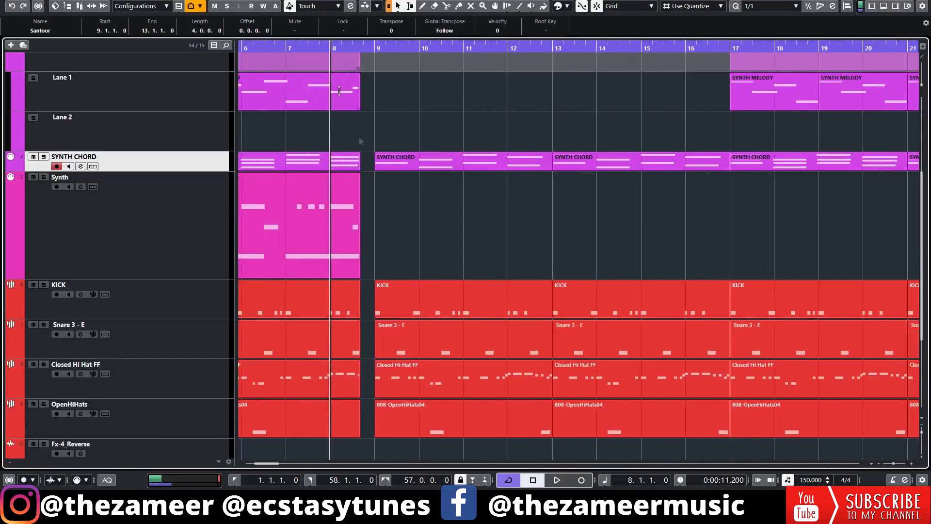
{"action": "scroll", "coordinate": [355, 228], "scroll_direction": "down", "scroll_amount": 4}
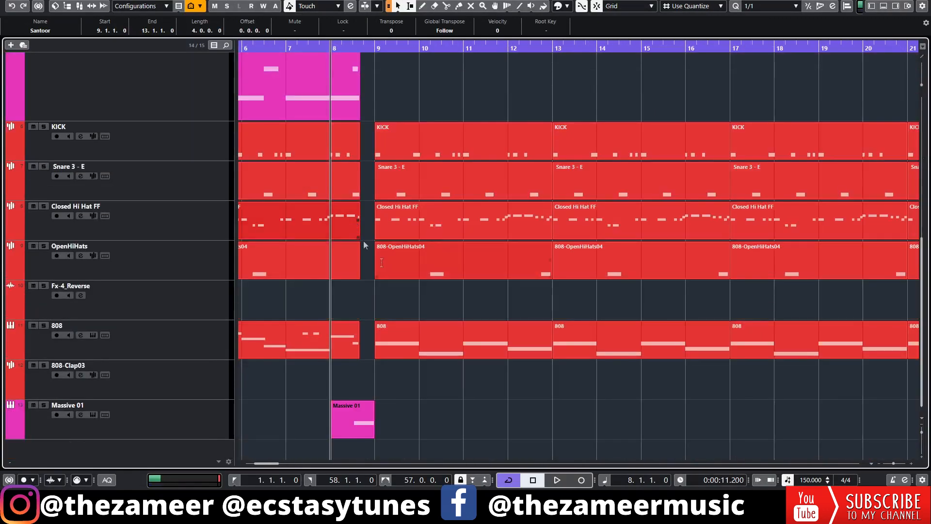
{"action": "key", "text": "g"}
{"action": "key", "text": "g"}
{"action": "key", "text": "g"}
{"action": "key", "text": "g"}
{"action": "key", "text": "g"}
{"action": "key", "text": "g"}
{"action": "scroll", "coordinate": [409, 355], "scroll_direction": "down", "scroll_amount": 2}
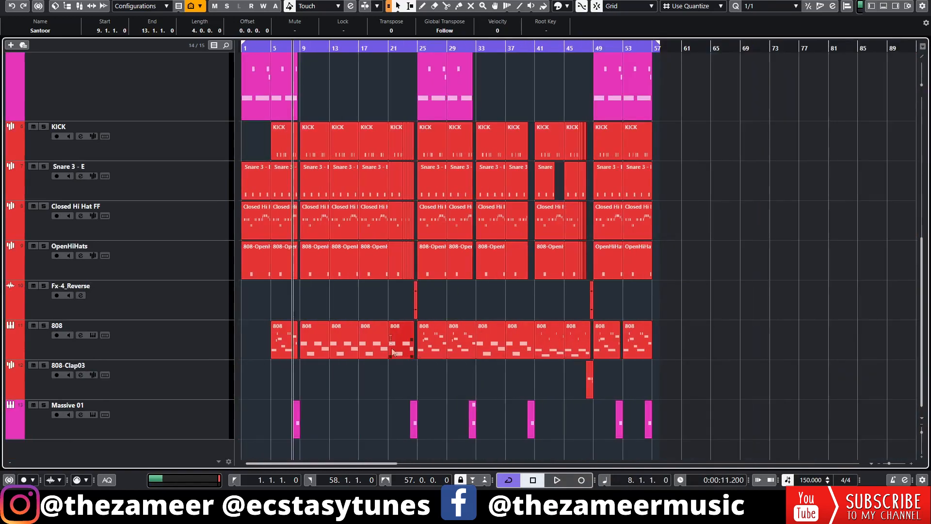
Solo the Fx-4_Reverse track and play its reverse cymbal event just before bar 25
{"action": "scroll", "coordinate": [406, 286], "scroll_direction": "up", "scroll_amount": 8}
{"action": "left_click", "coordinate": [44, 286]}
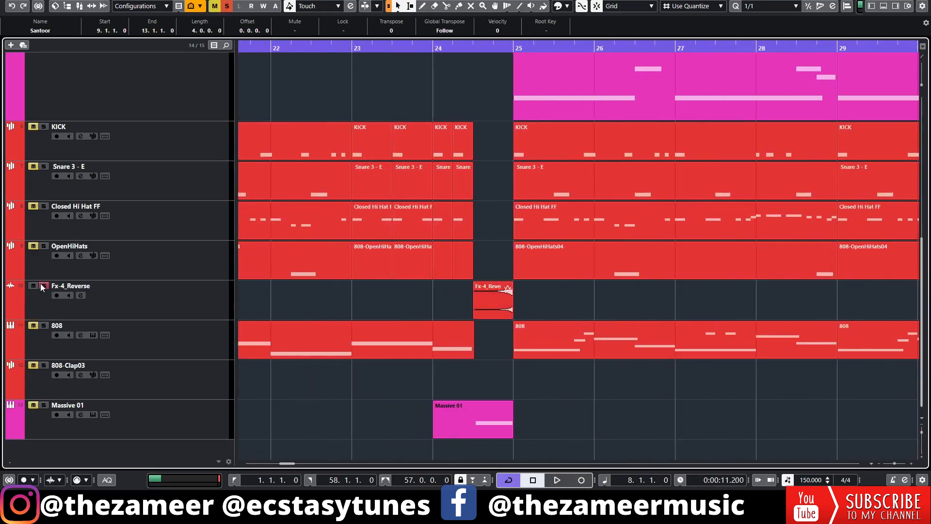
{"action": "left_click", "coordinate": [492, 301]}
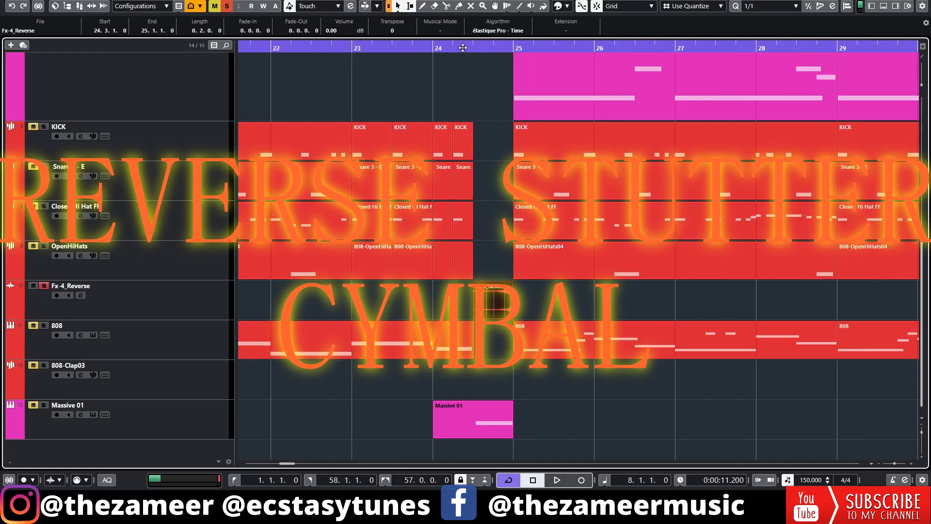
{"action": "key", "text": "space"}
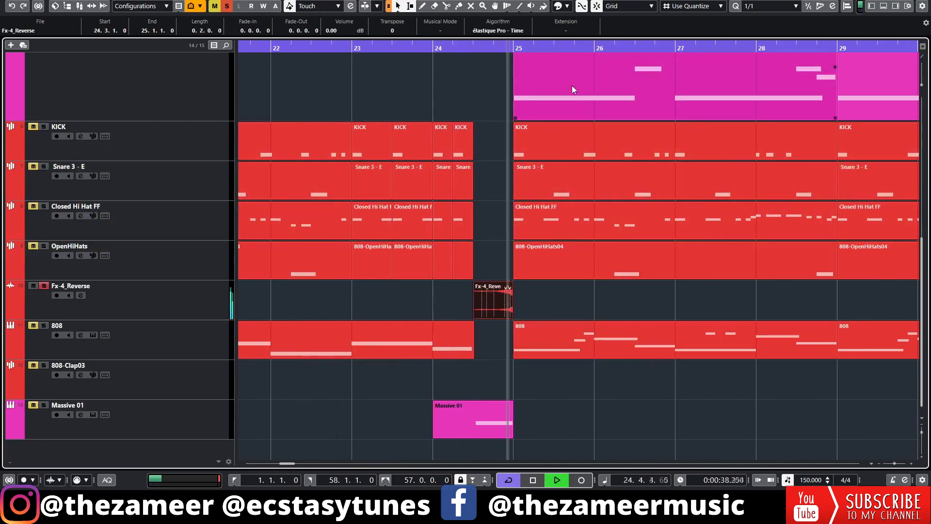
{"action": "key", "text": "space"}
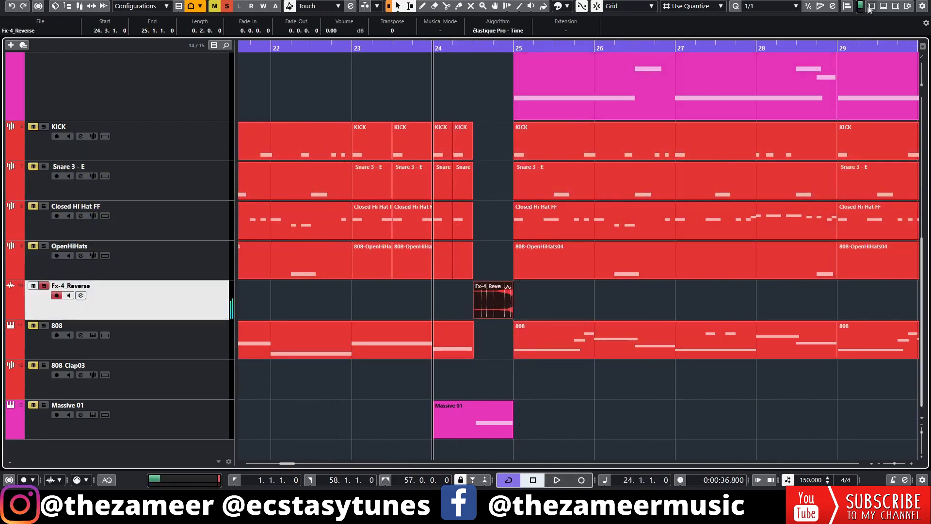
Open the Chopper insert on the Fx-4_Reverse track and set its waveform to sine
{"action": "left_click", "coordinate": [872, 7]}
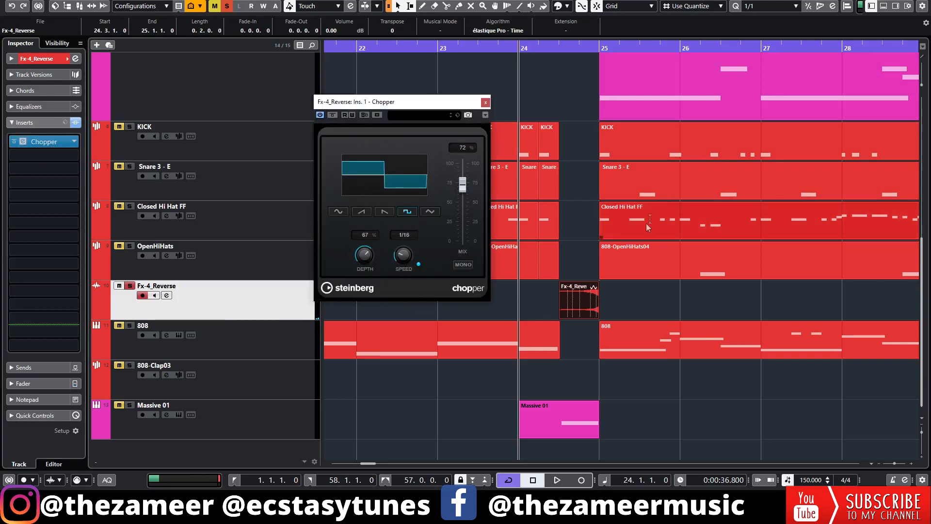
{"action": "left_click", "coordinate": [340, 214]}
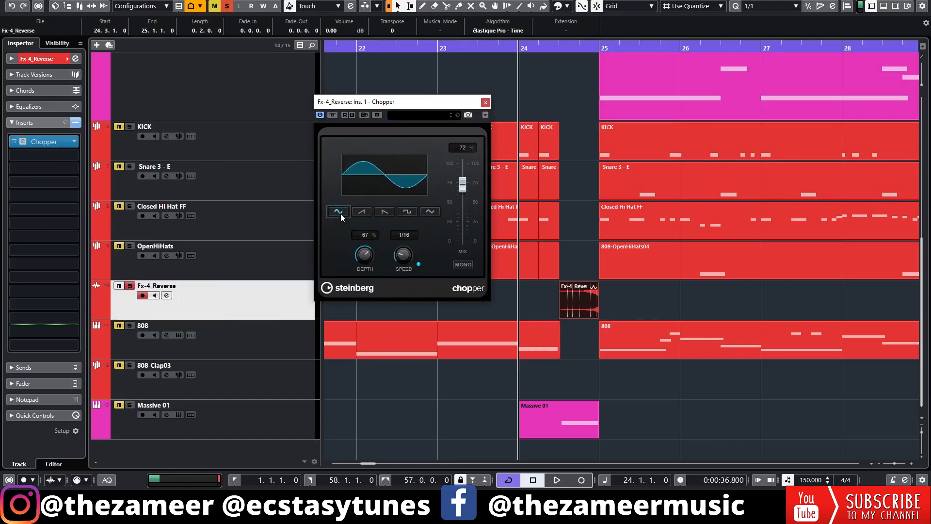